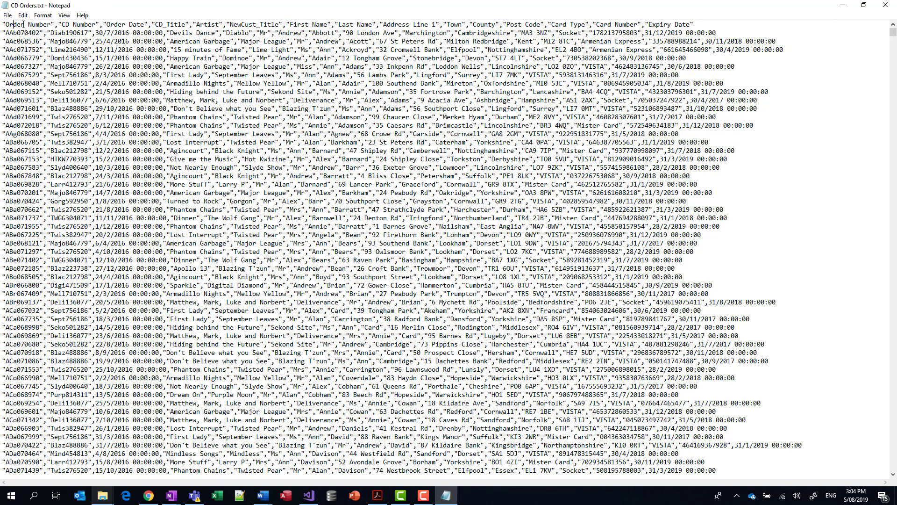
Examine the header row of field names in CD Orders.txt and close the file
drag(2, 24, 725, 23)
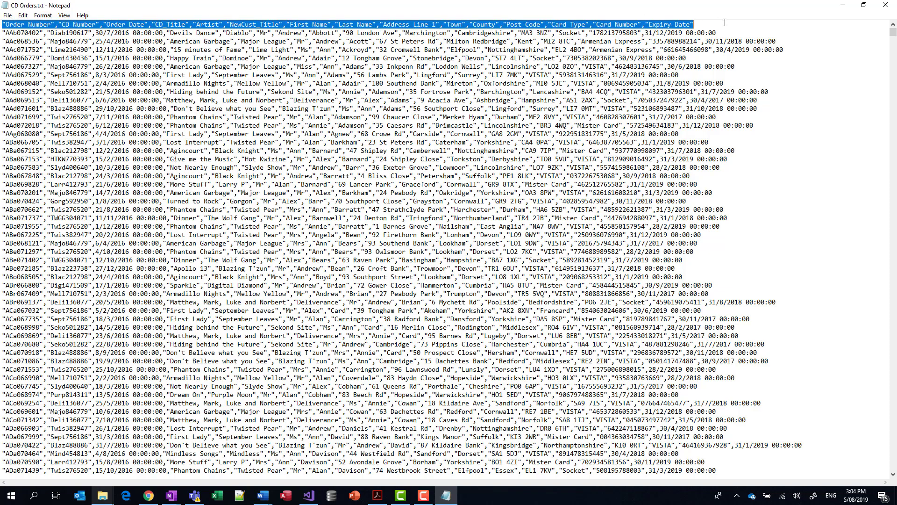
click(22, 32)
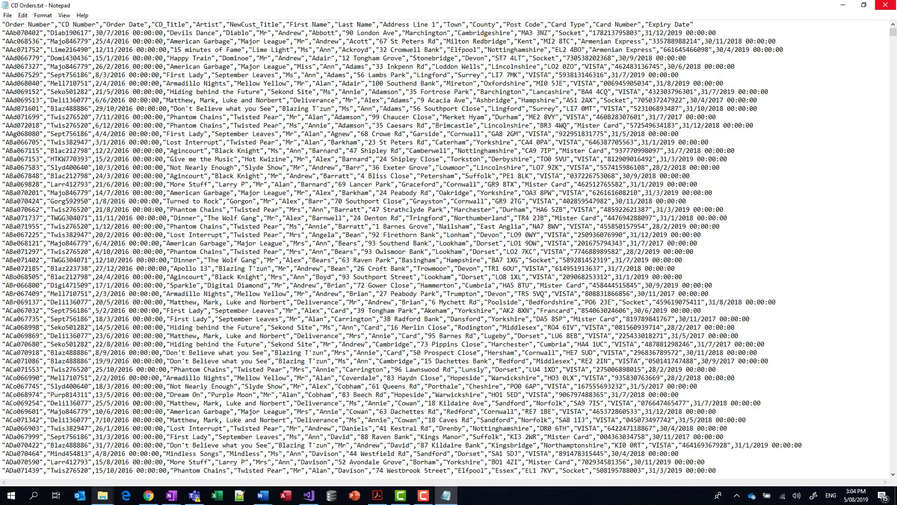
click(885, 5)
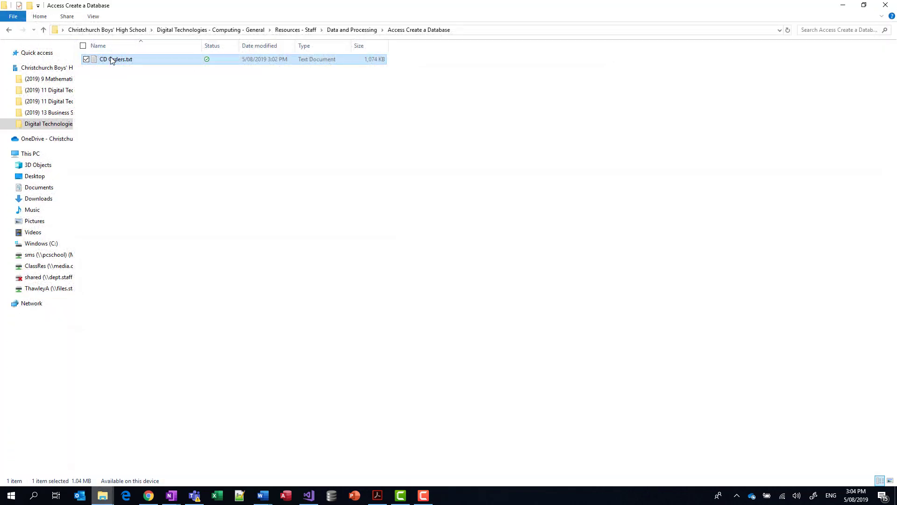
right_click(115, 62)
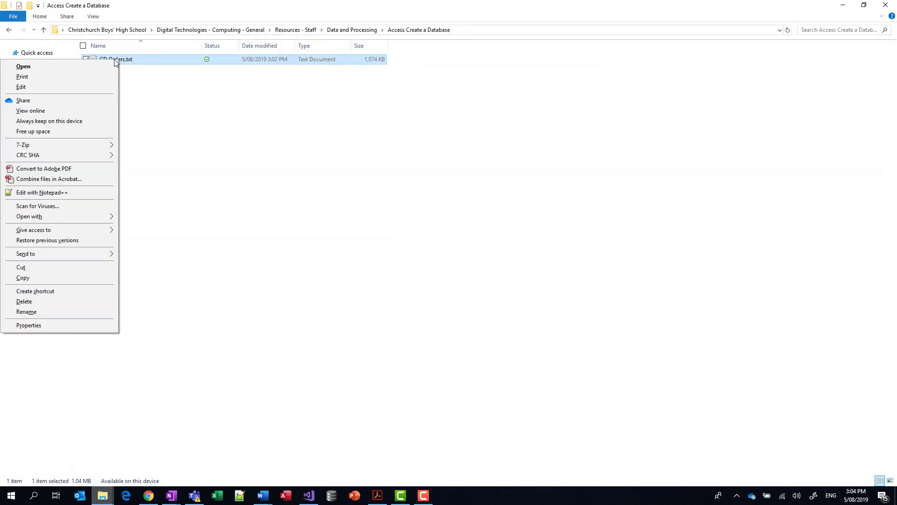
mouse_move(111, 216)
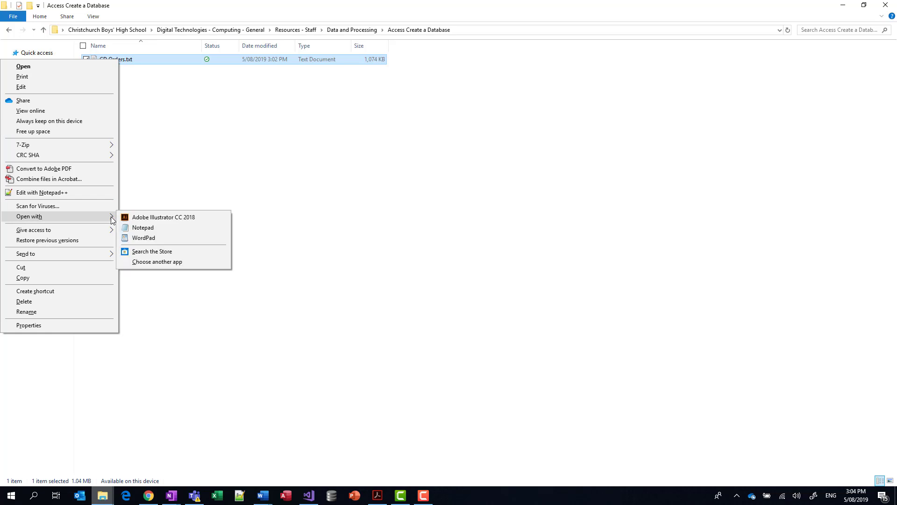
click(161, 261)
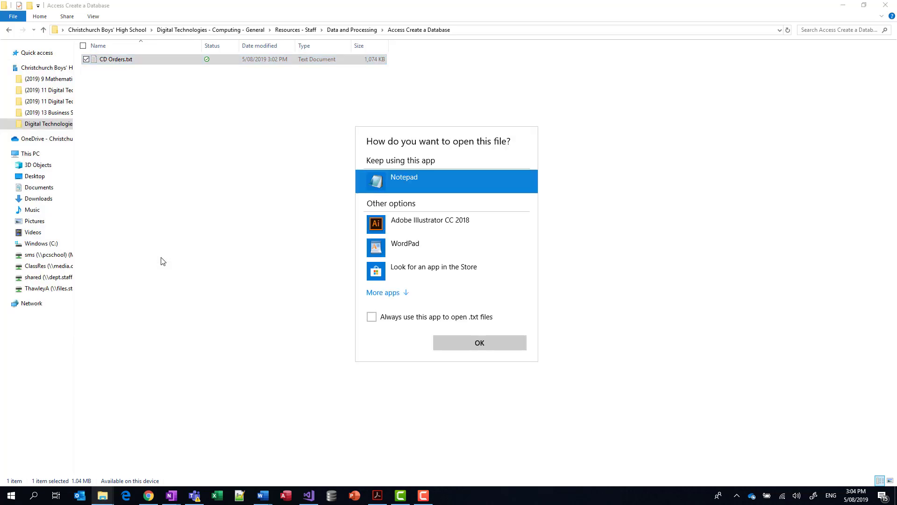
click(383, 293)
scroll(468, 247, down, 5)
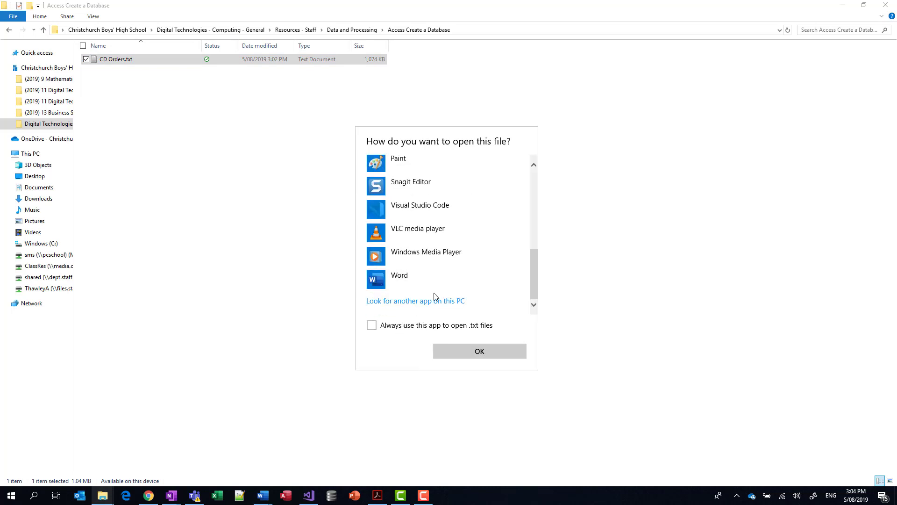
key(Escape)
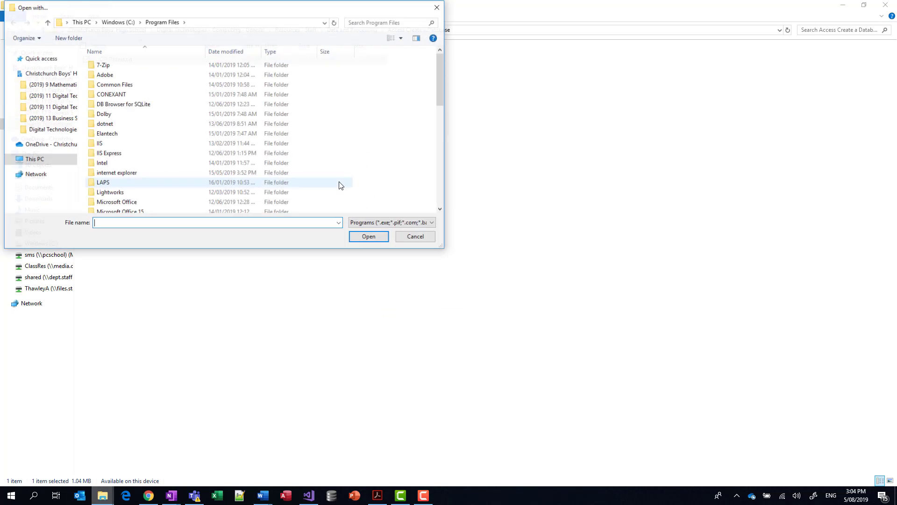
text(exce)
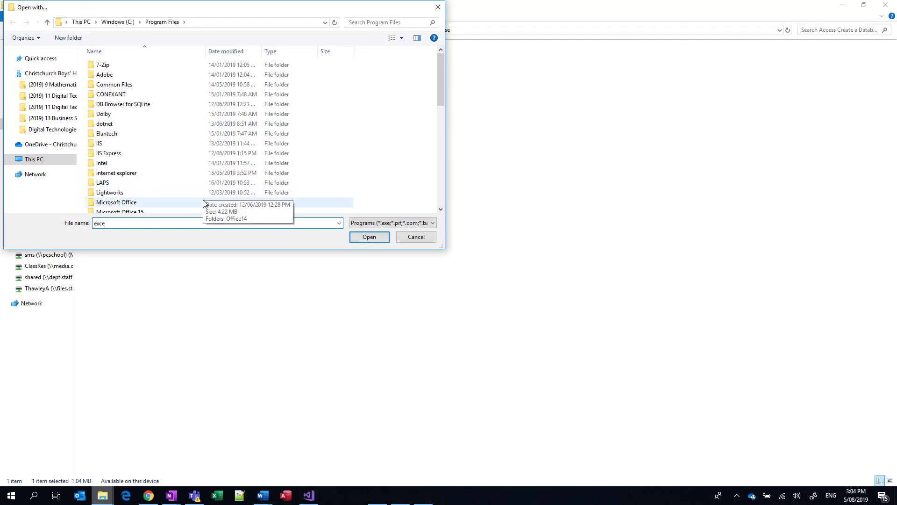
key(Escape)
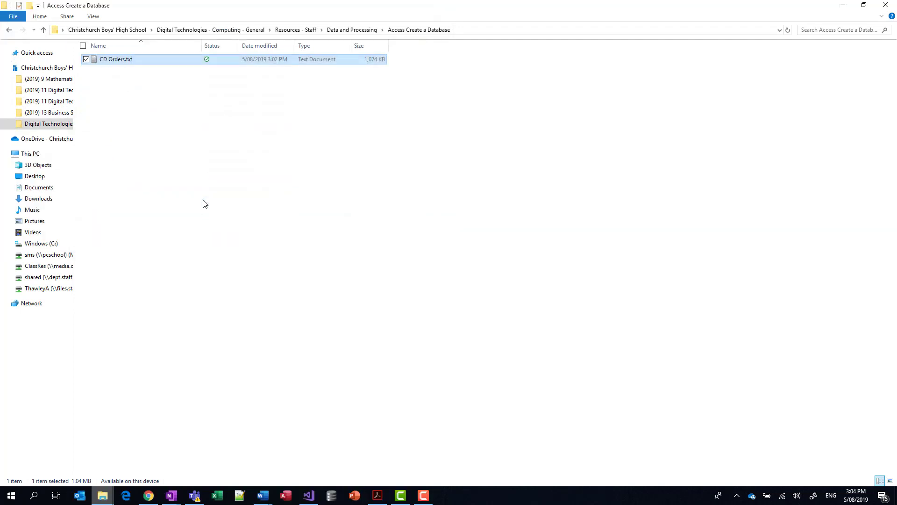
Switch to Excel, create a blank workbook and start browsing the computer for a file to open
click(217, 495)
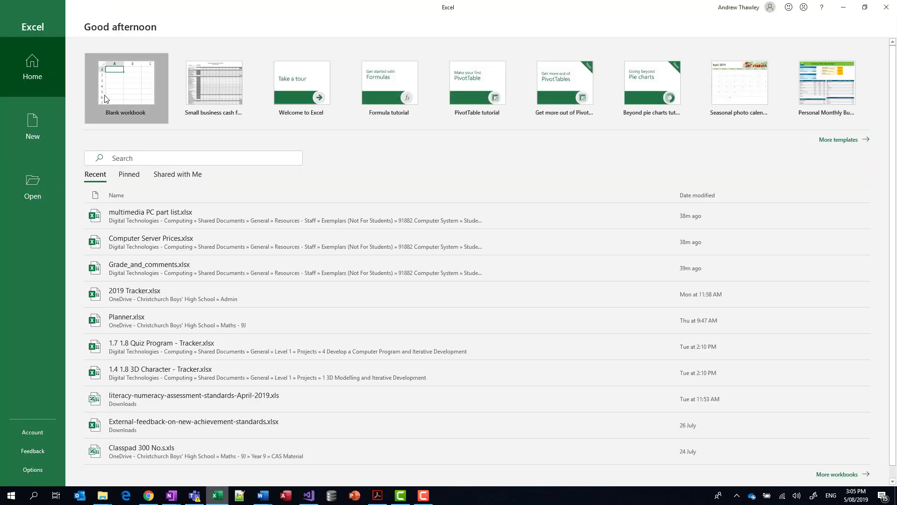
click(105, 99)
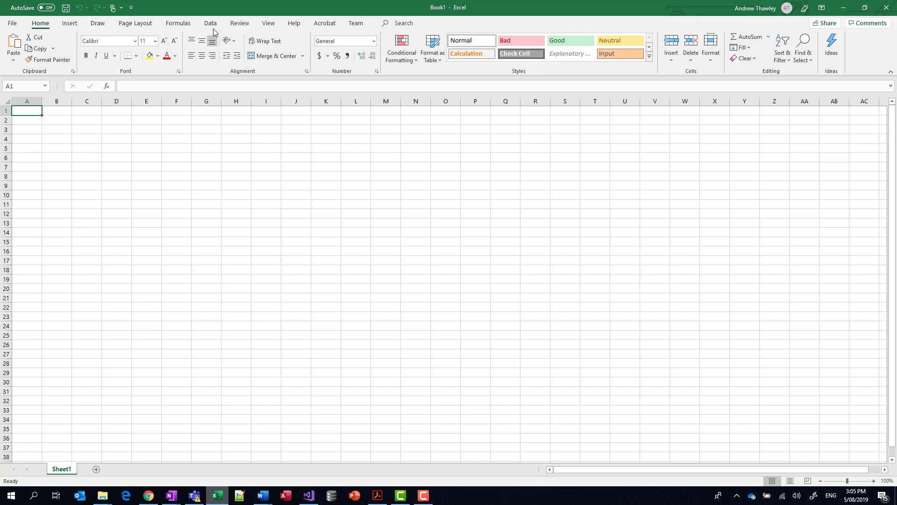
click(12, 23)
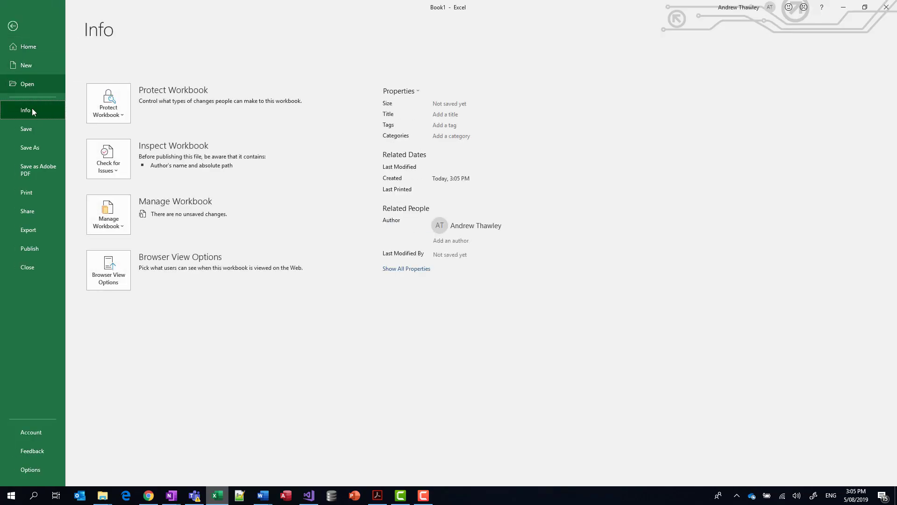
click(34, 87)
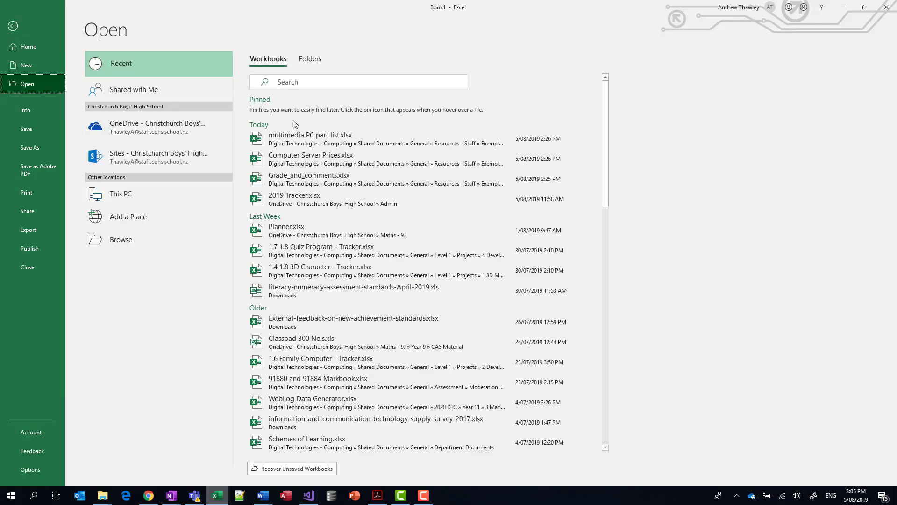
click(115, 242)
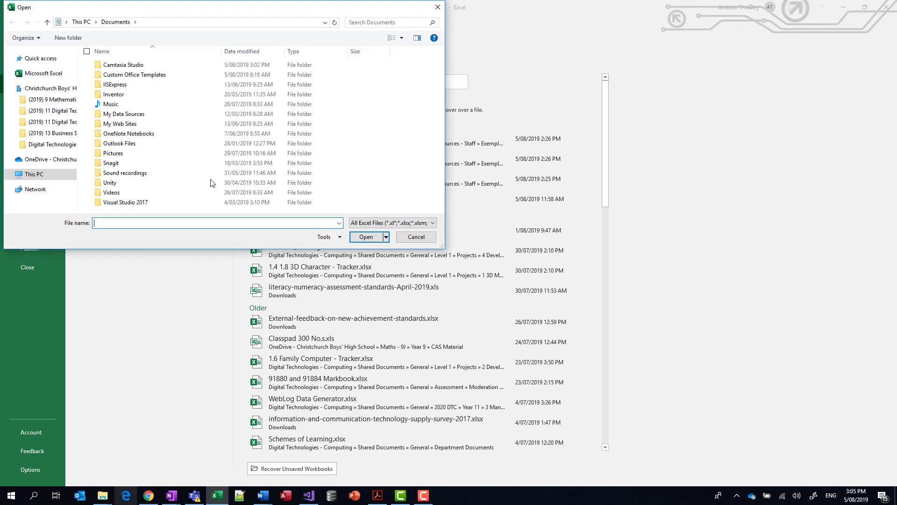
Copy the path of the Access Create a Database folder from File Explorer and go to it in Excel's Open dialog
mouse_move(103, 494)
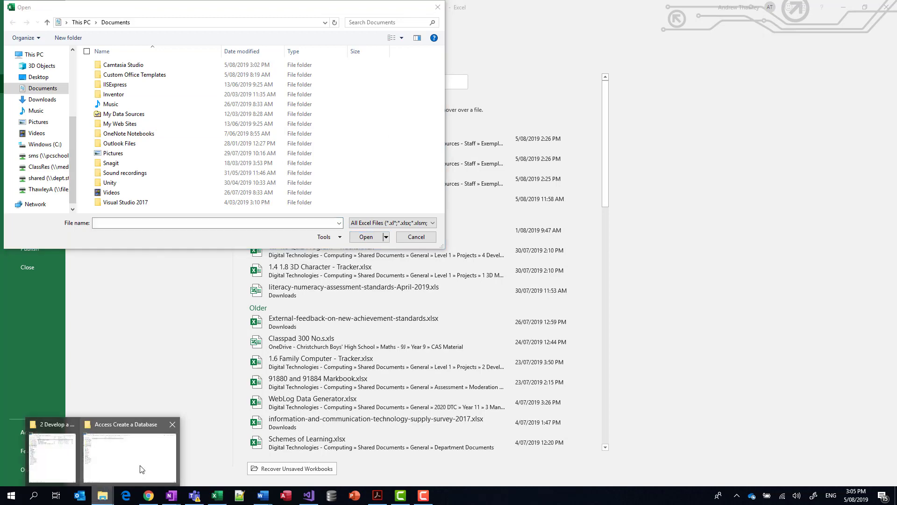
click(140, 467)
click(460, 31)
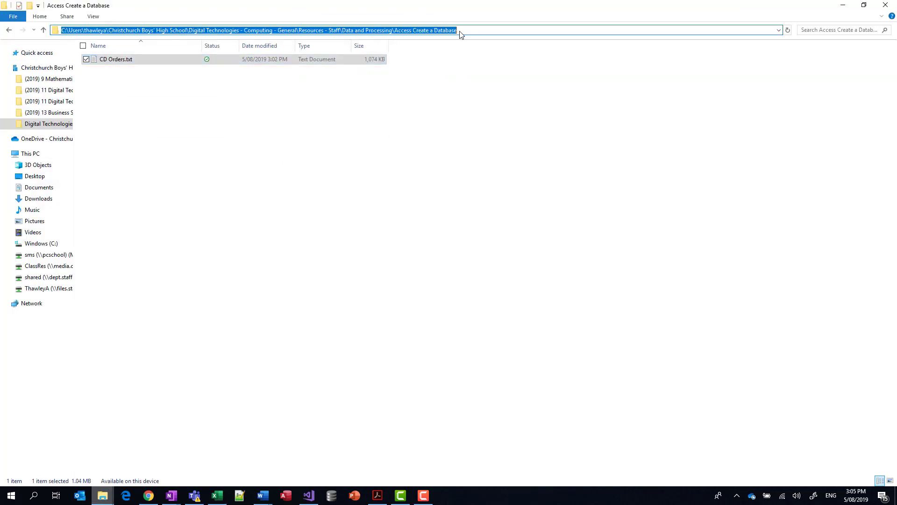
key(alt+Tab)
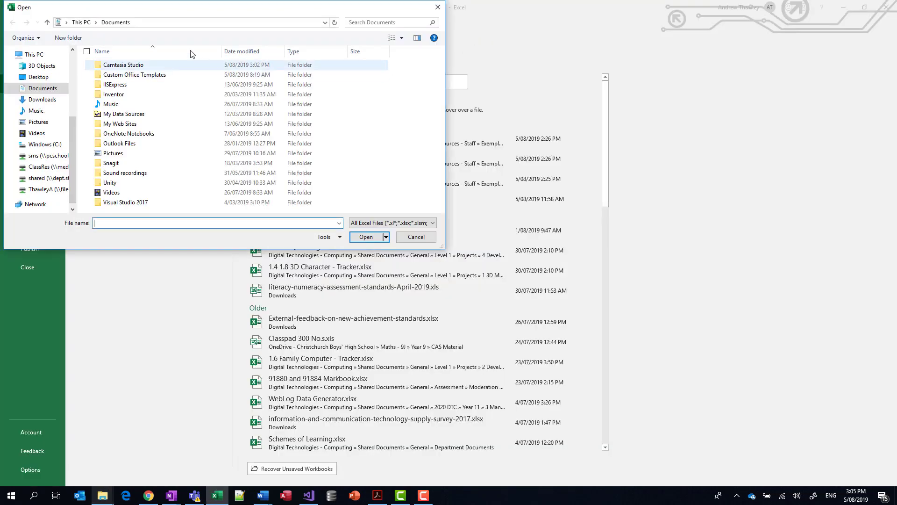
click(213, 24)
key(ctrl+v)
key(Return)
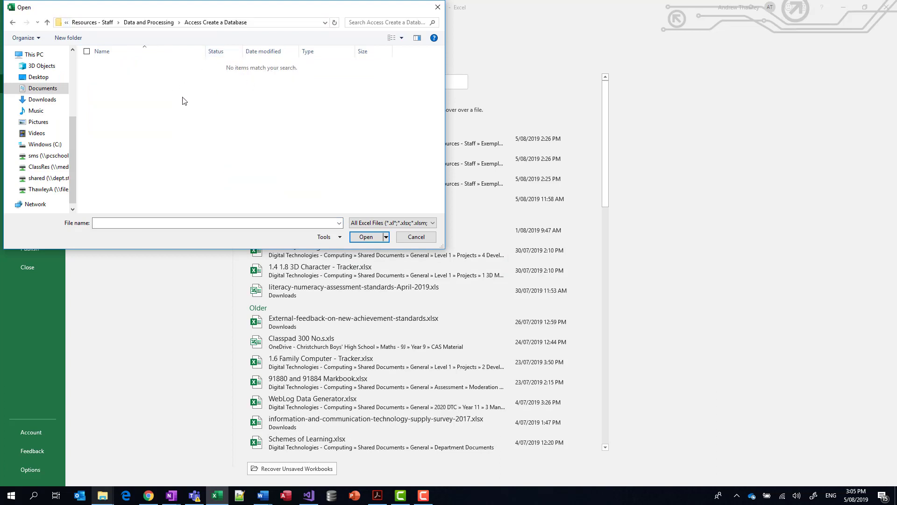
Show all file types in the folder and open CD Orders.txt
click(372, 221)
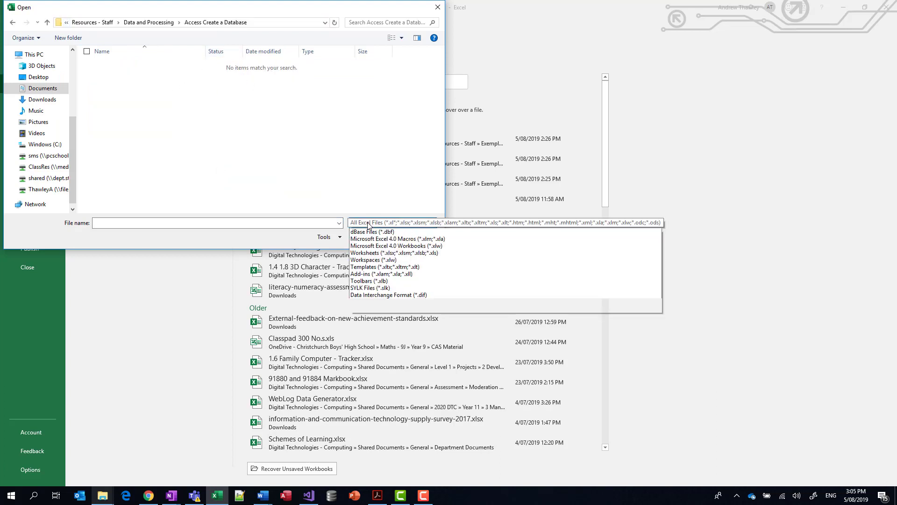
click(369, 374)
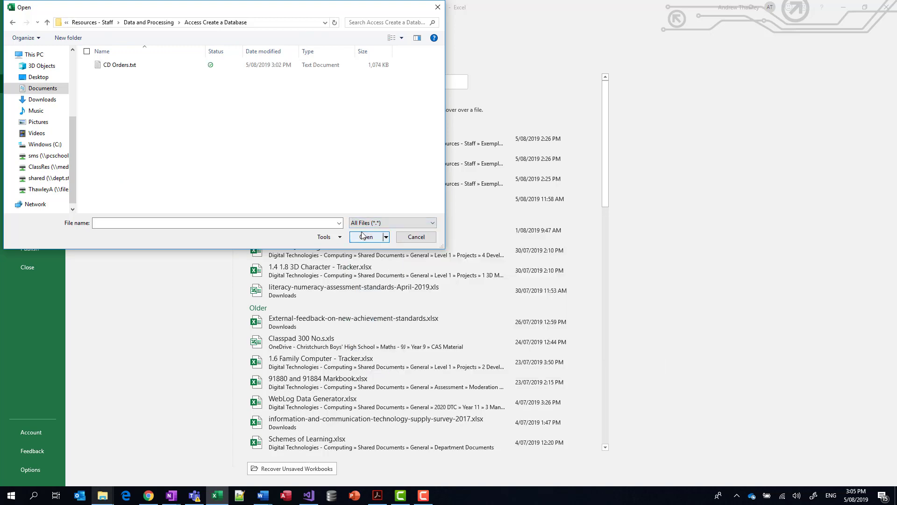
double_click(119, 64)
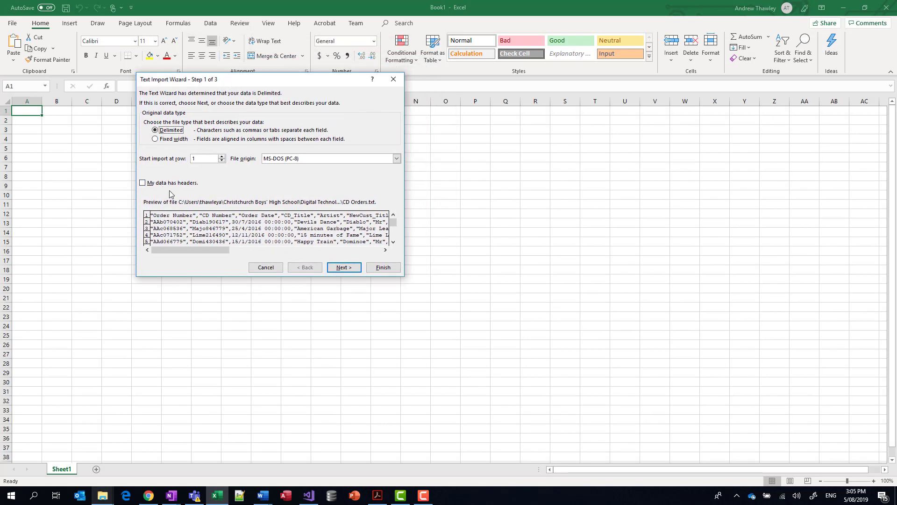
Mark the imported data as having headers, keep the Delimited data type and continue to the delimiter settings
click(171, 186)
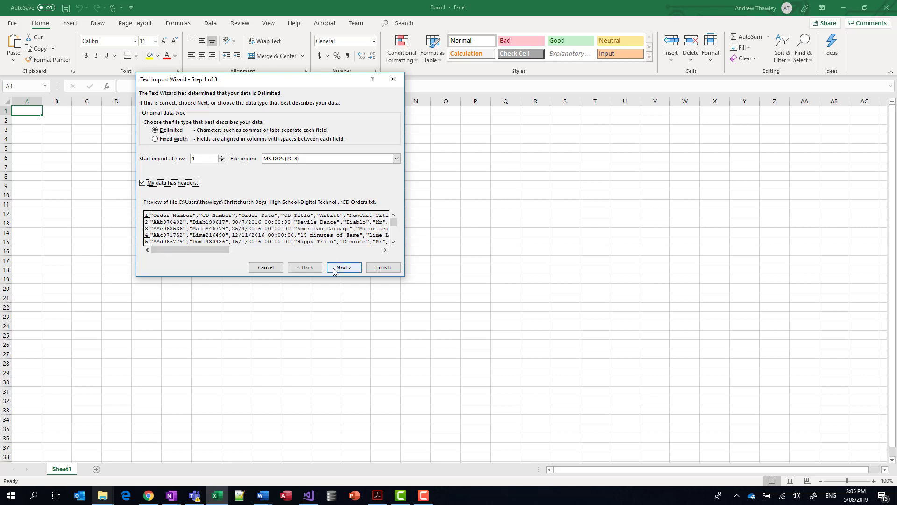
click(174, 131)
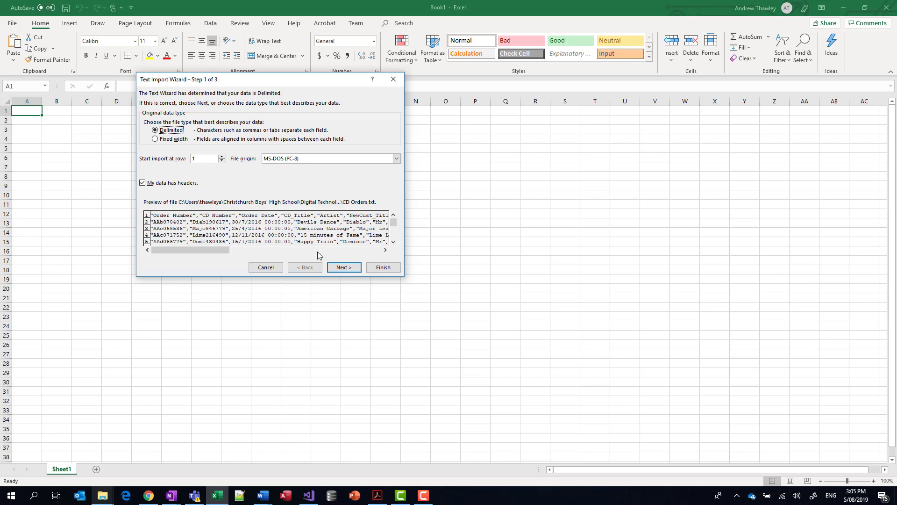
click(342, 271)
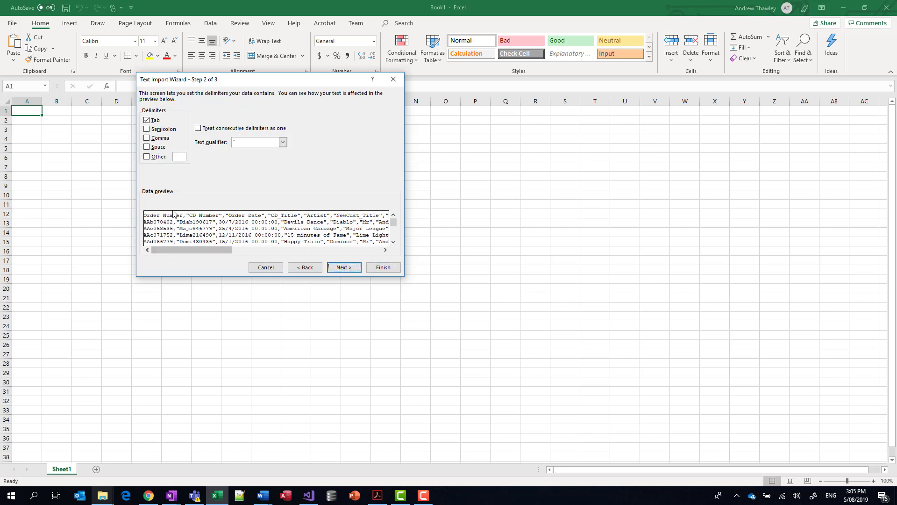
Replace the Tab delimiter with Comma and continue to the column data formats
click(147, 120)
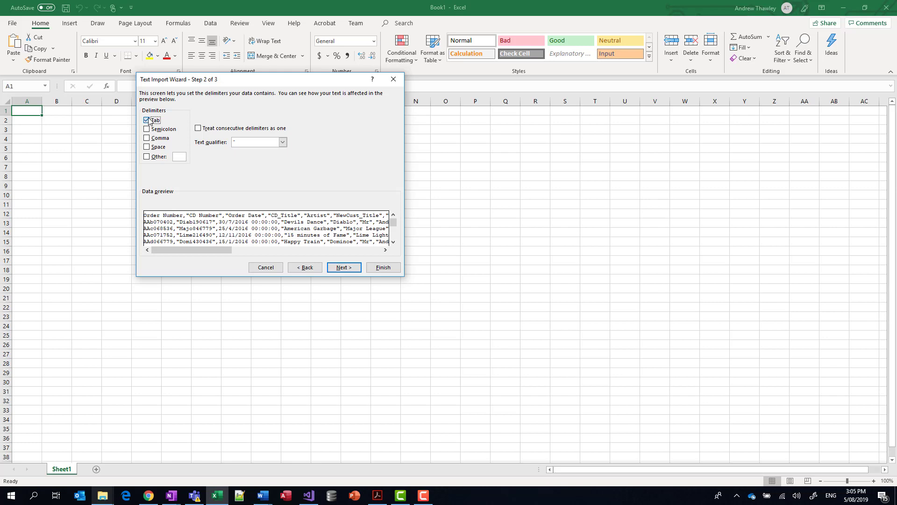
click(146, 138)
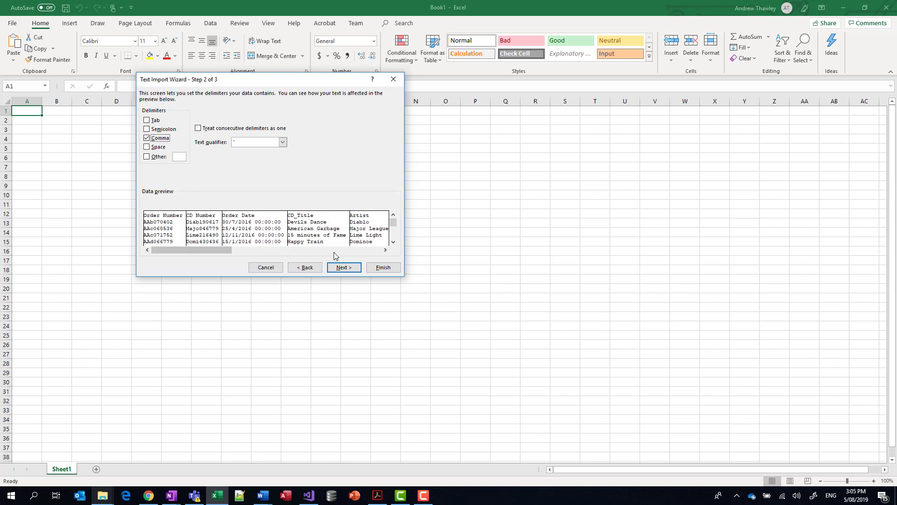
click(346, 270)
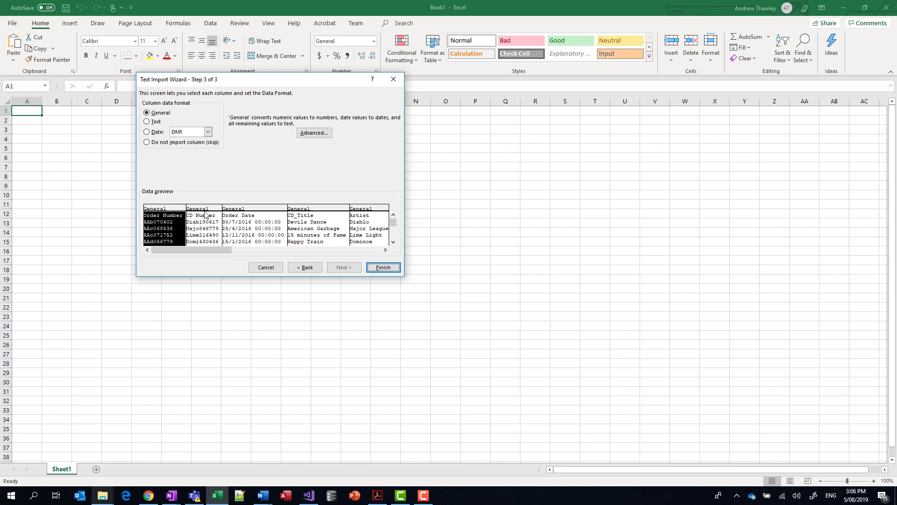
Set the data format of the CD Number, Order Number, Order Date, CD_Title and Artist columns to Text
click(206, 214)
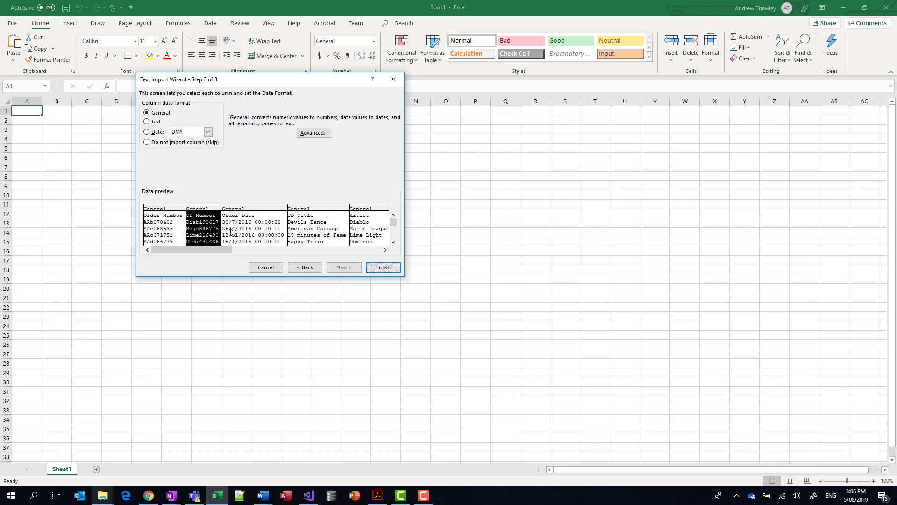
click(147, 121)
click(168, 207)
click(155, 122)
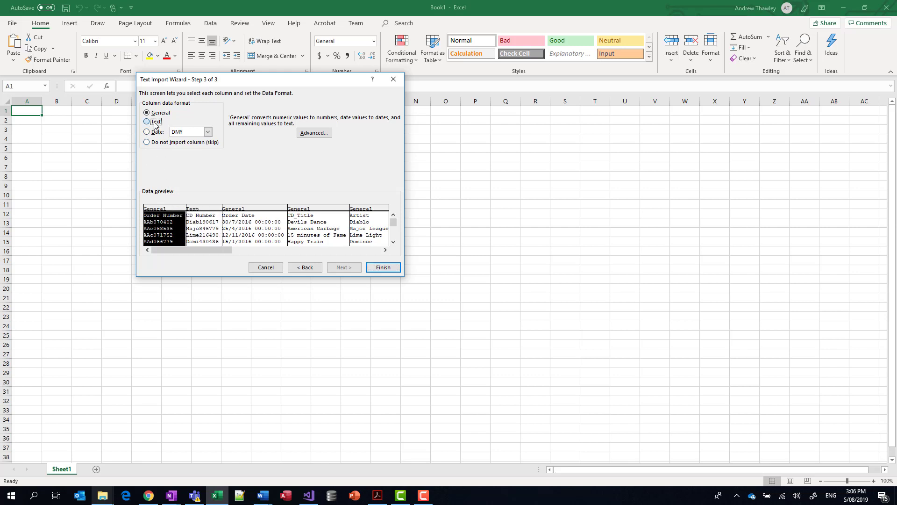
click(248, 210)
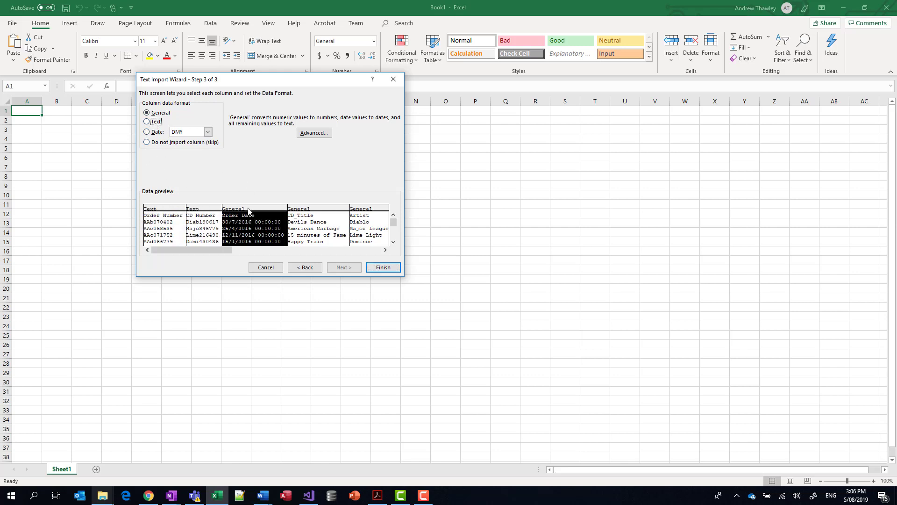
click(149, 122)
click(308, 213)
click(151, 122)
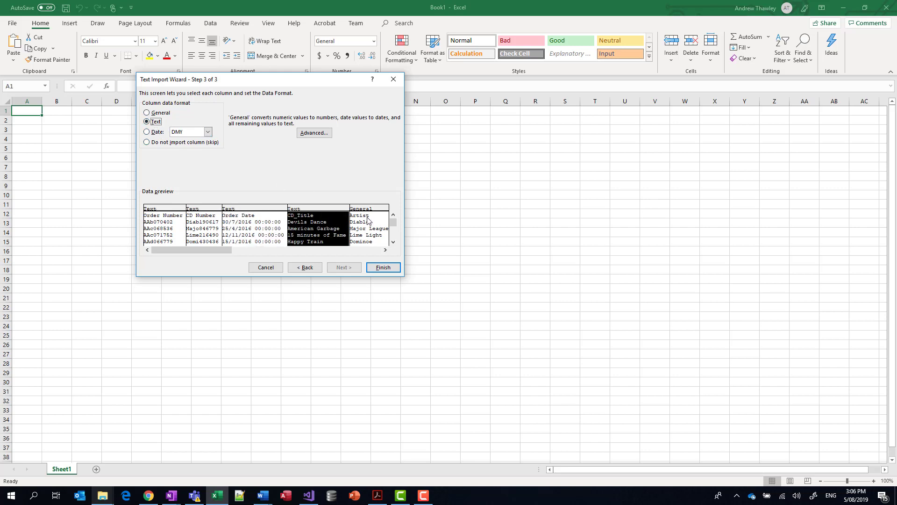
click(367, 220)
click(157, 122)
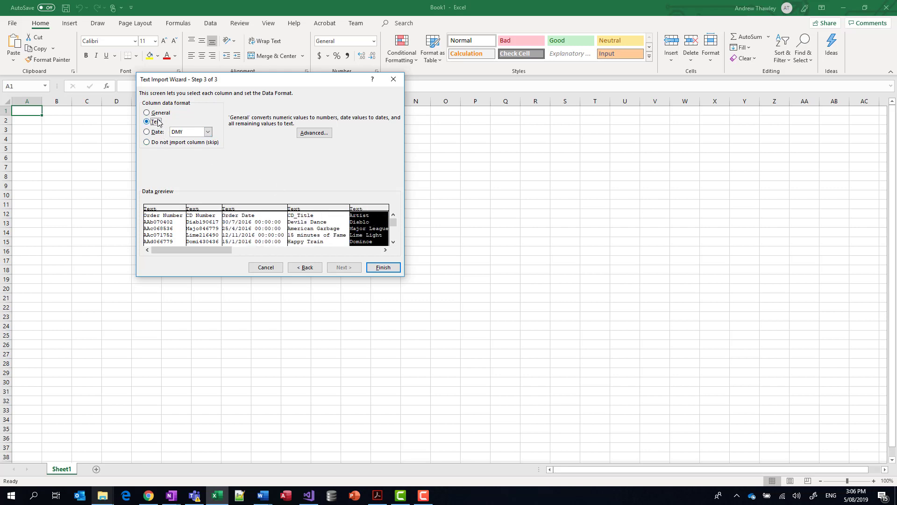
Set the data format of the NewCust_Title, First Name and Last Name columns to Text
click(377, 251)
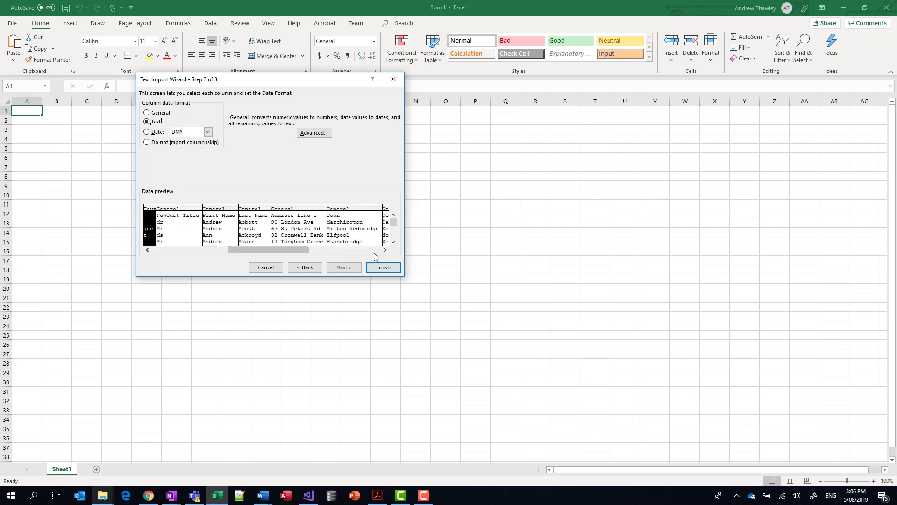
click(176, 214)
click(152, 122)
click(220, 218)
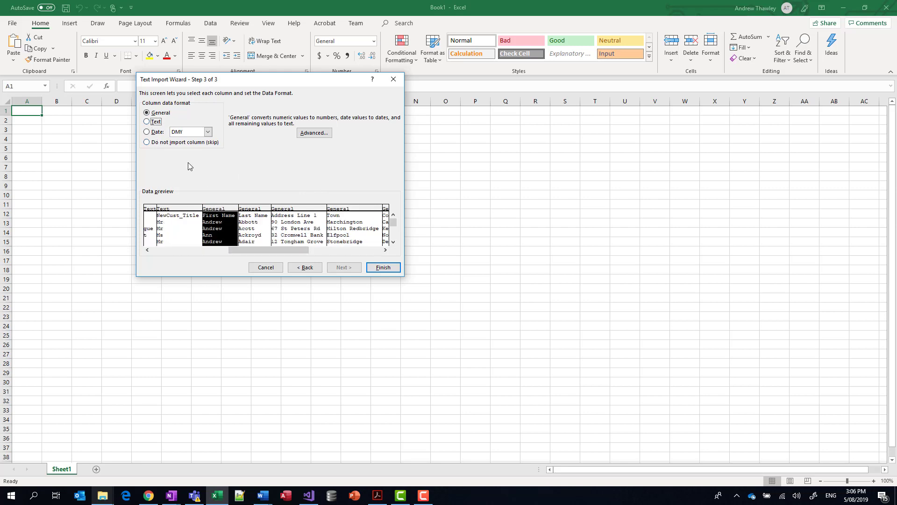
click(152, 122)
click(258, 227)
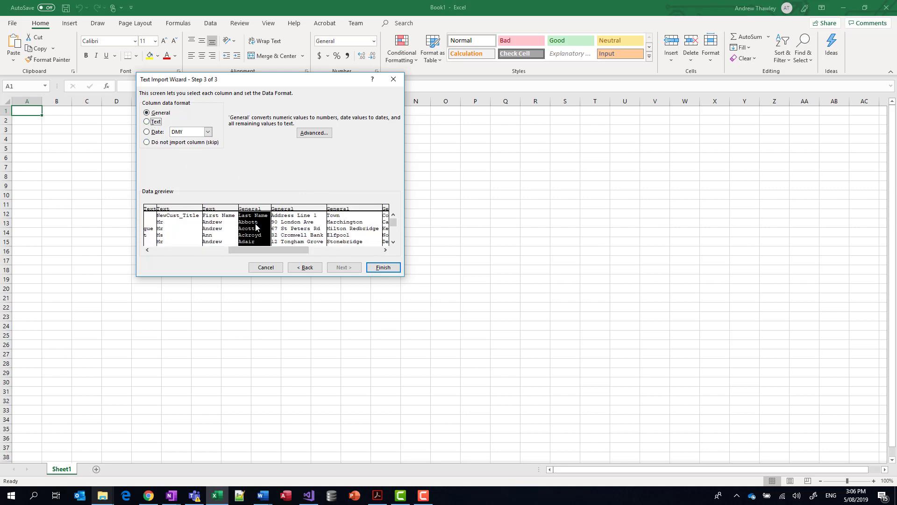
click(156, 123)
Set the data format of the Address Line 1, Town and County columns to Text
click(283, 232)
click(147, 121)
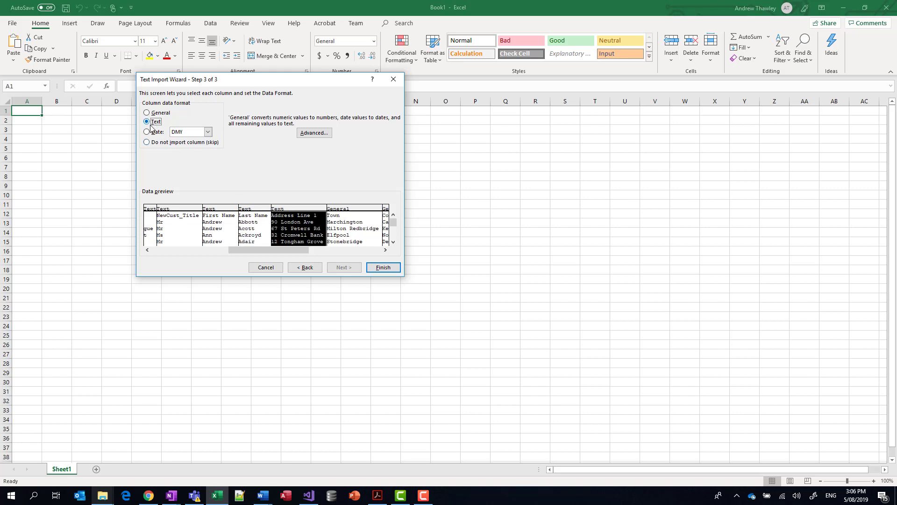
click(361, 224)
click(156, 122)
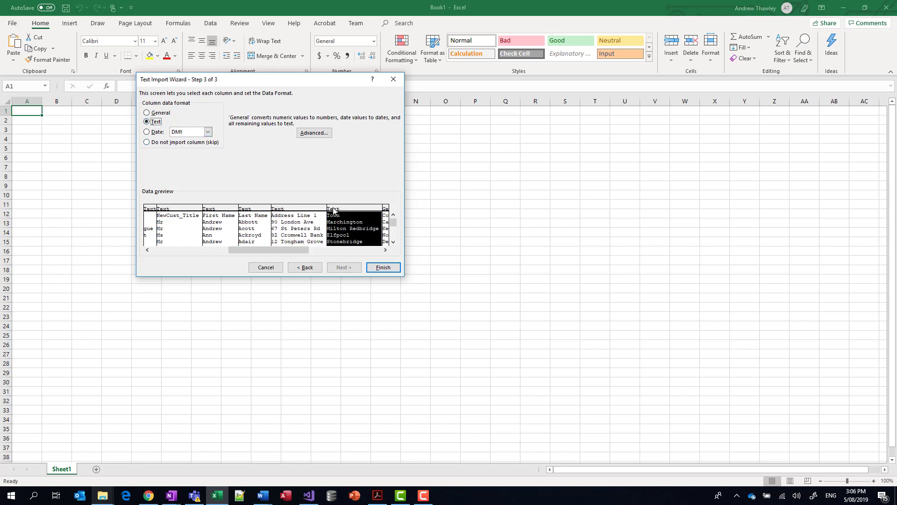
click(385, 232)
click(154, 122)
Set the data format of the Post Code, Card Type, Card Number and Expiry Date columns to Text
drag(279, 250, 385, 249)
click(229, 229)
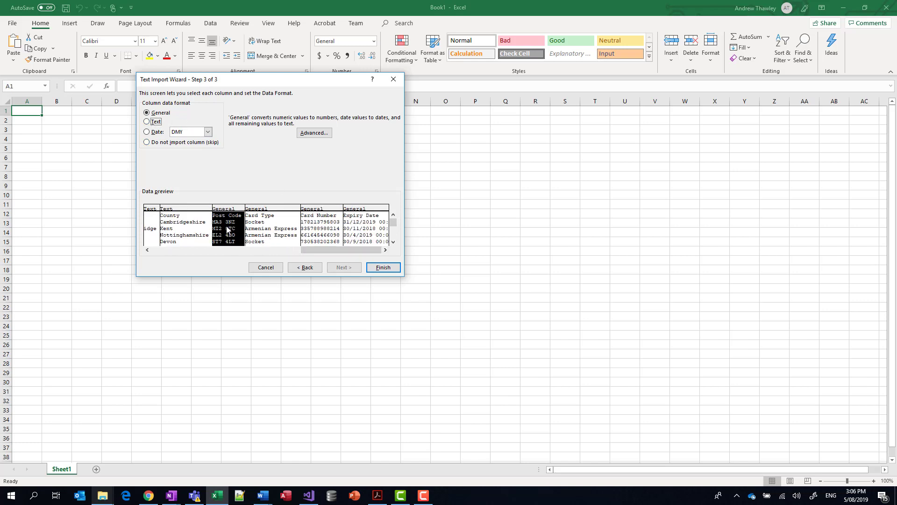
click(154, 122)
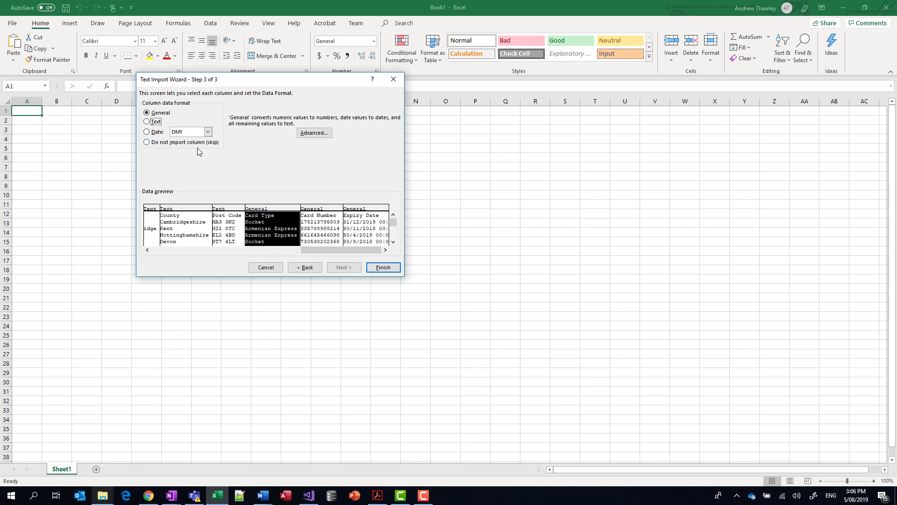
click(268, 213)
click(156, 123)
click(320, 219)
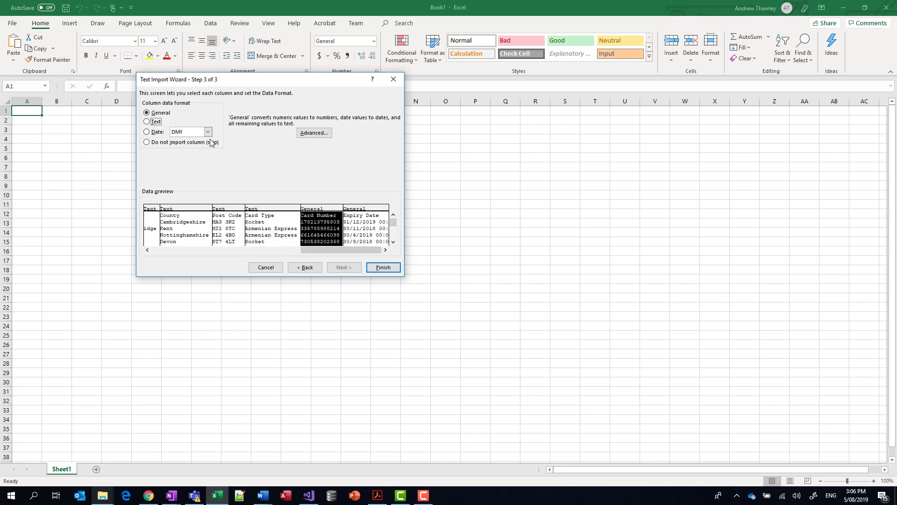
click(151, 123)
click(369, 228)
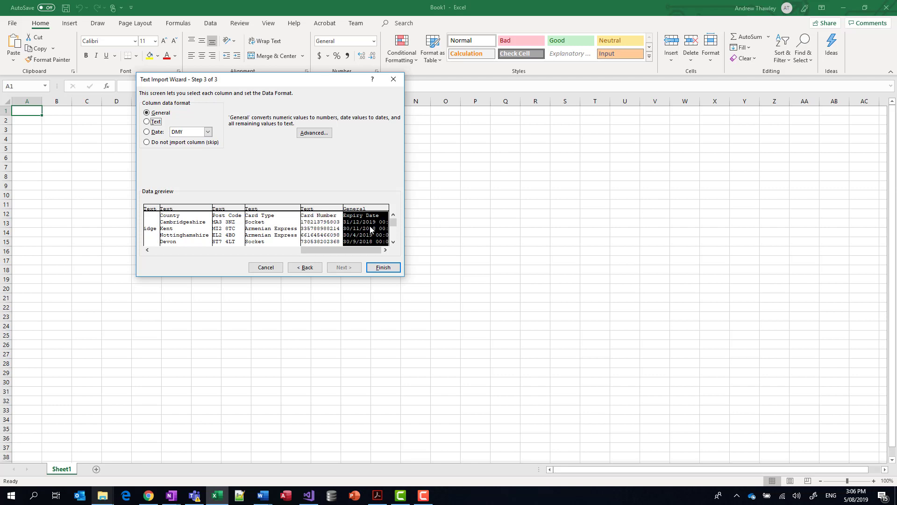
click(155, 122)
Check the format of the Card Number and Expiry Date columns and finish the text import
click(317, 231)
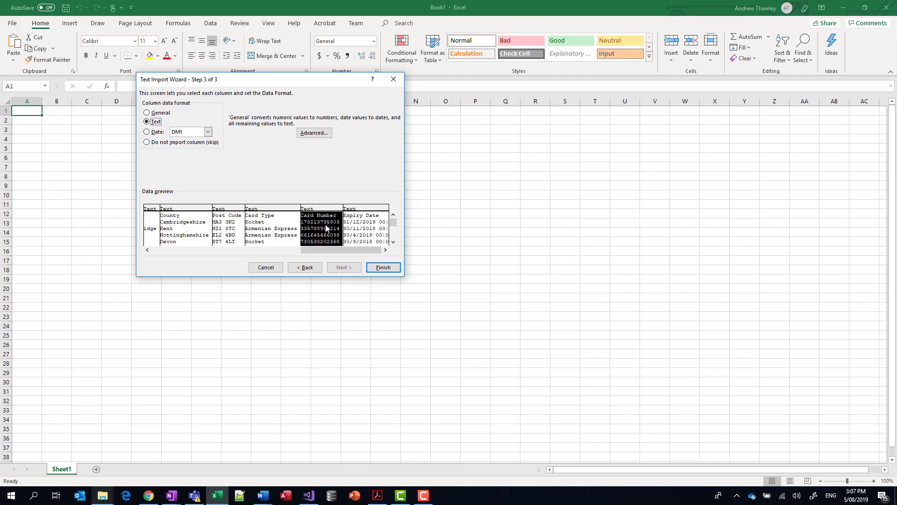
click(357, 236)
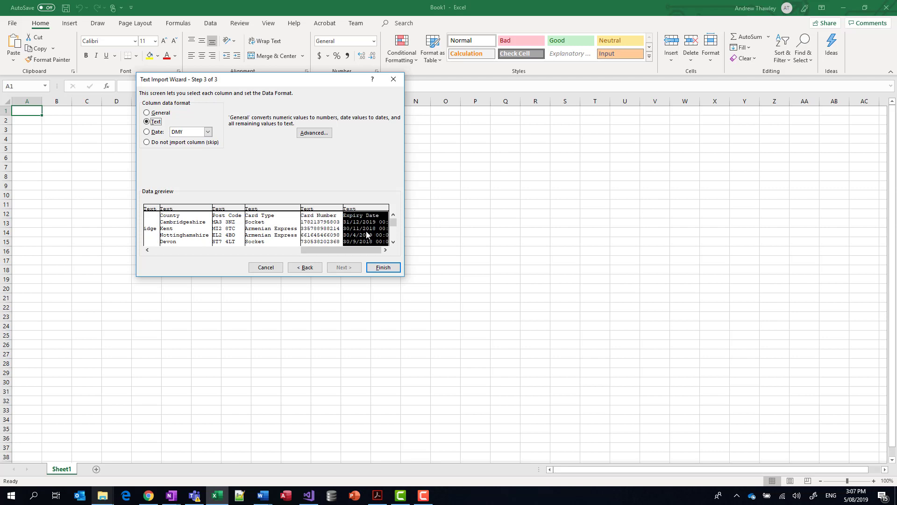
click(384, 268)
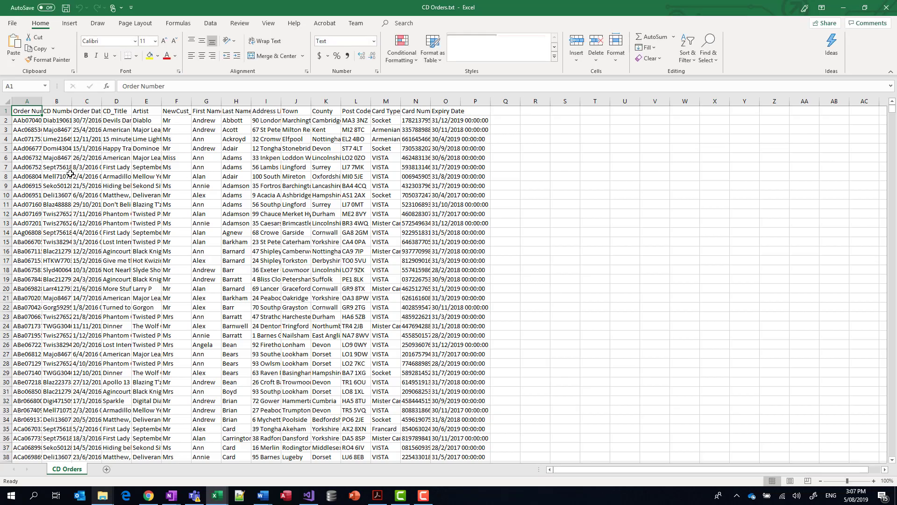
AutoFit the widths of columns A through O to their contents and clear the column selection
double_click(43, 100)
drag(43, 101, 450, 102)
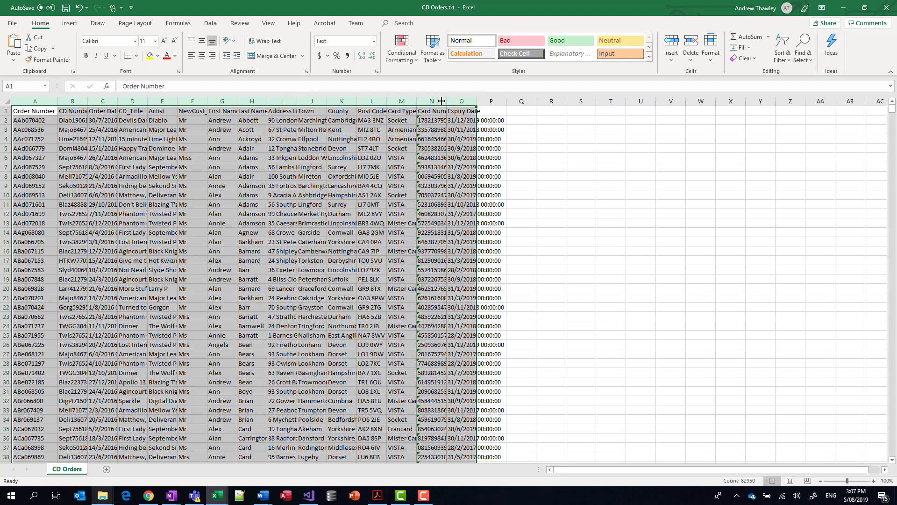
double_click(446, 101)
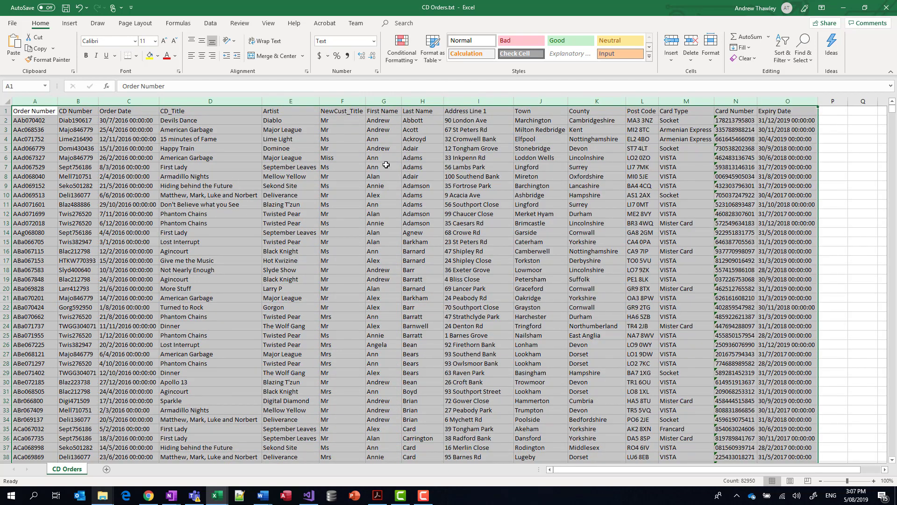
click(141, 128)
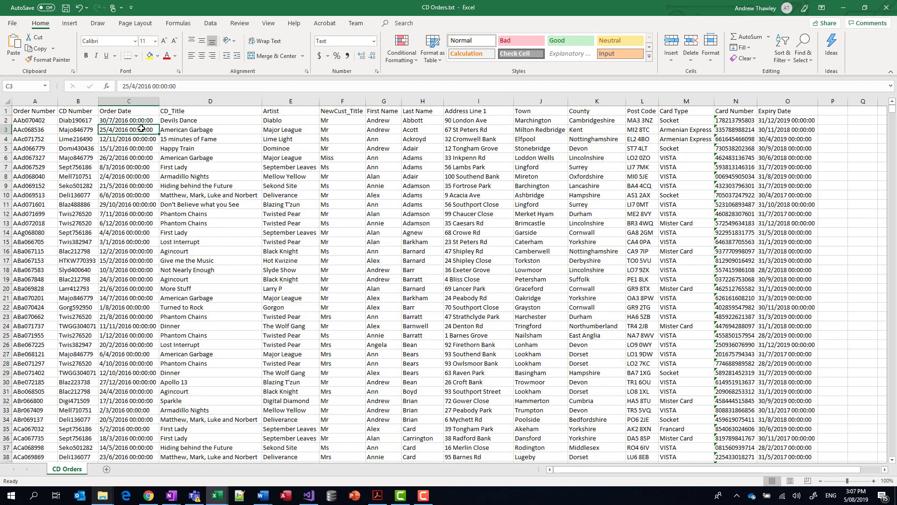
Examine the imported table's Order Number, CD Number and Order Date fields in the first few rows
drag(29, 110, 766, 251)
click(59, 139)
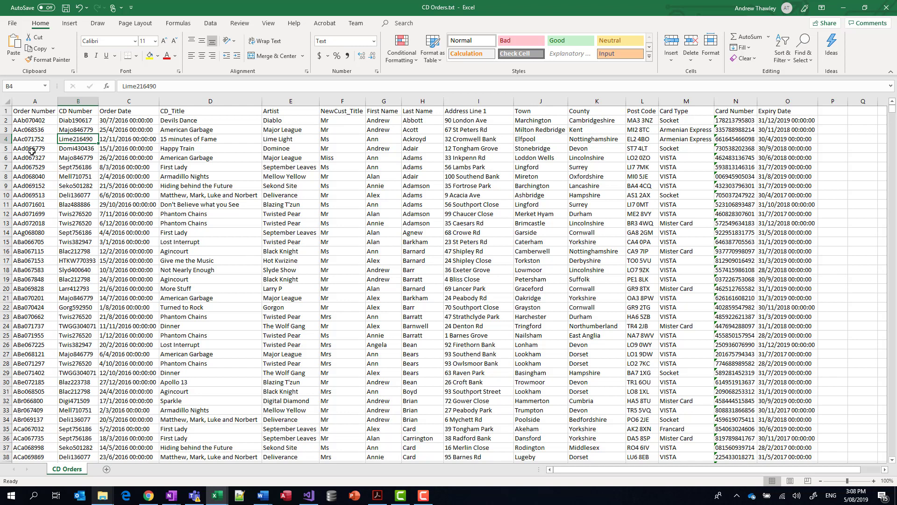
click(28, 122)
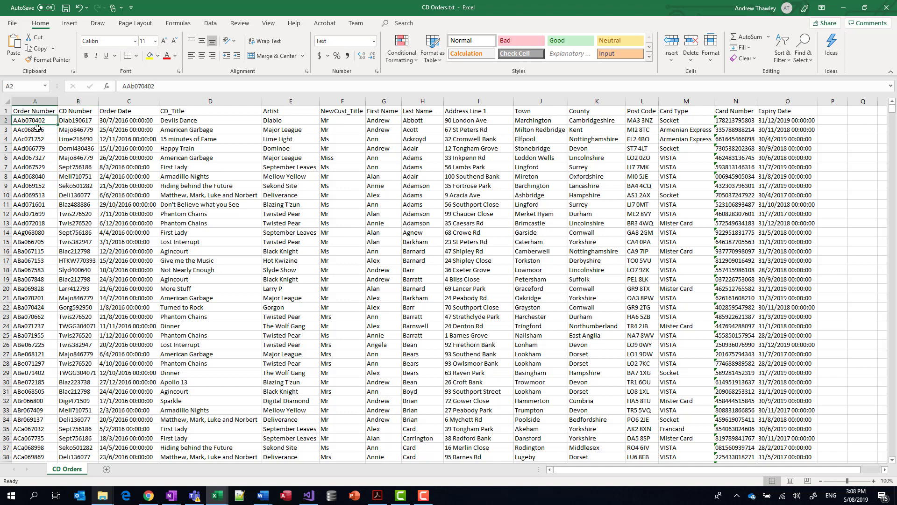
click(83, 122)
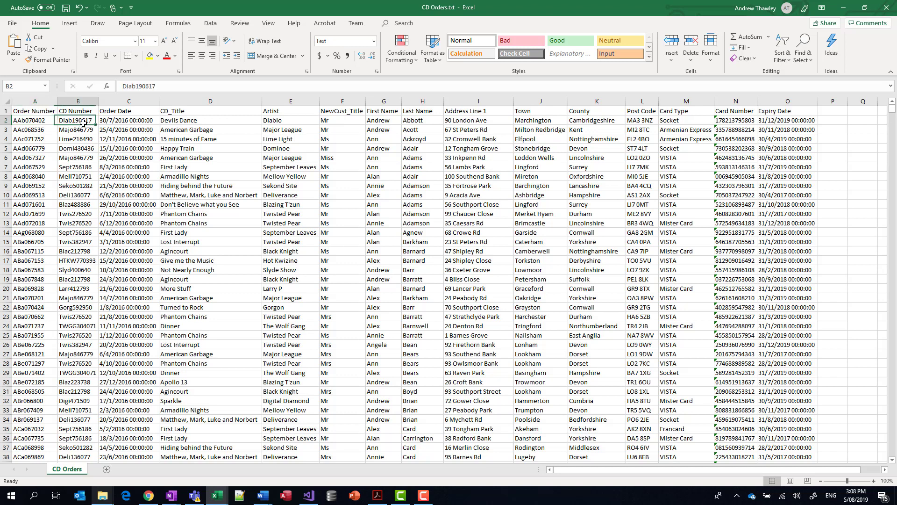
click(19, 123)
click(121, 122)
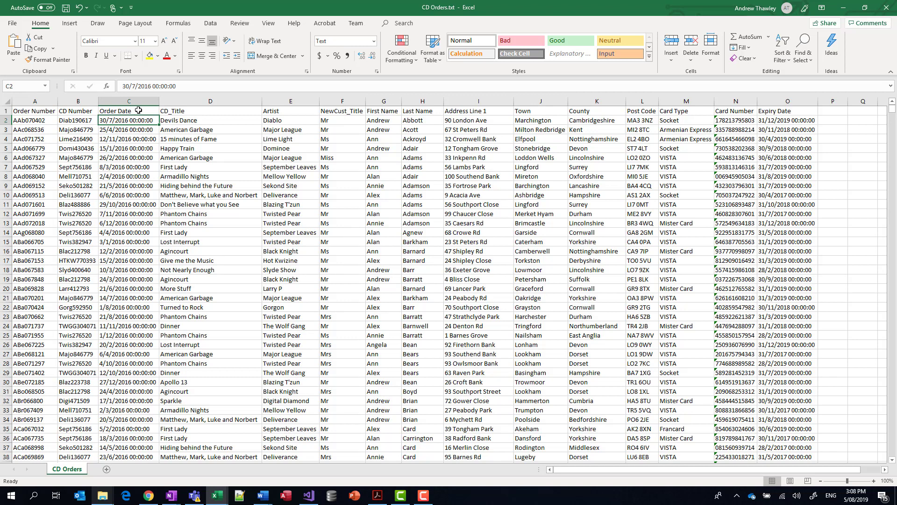
click(138, 110)
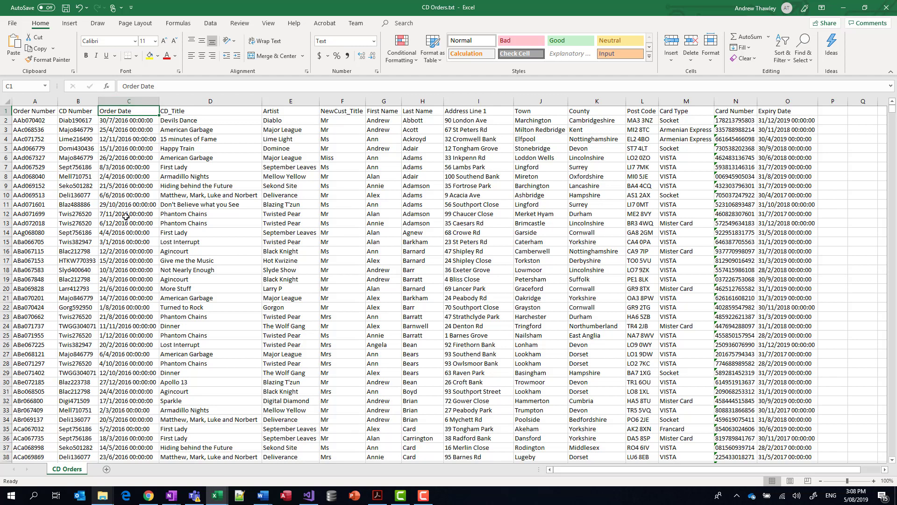
Examine the CD Number column as an example of a field and row 5 as an example of a record
click(76, 99)
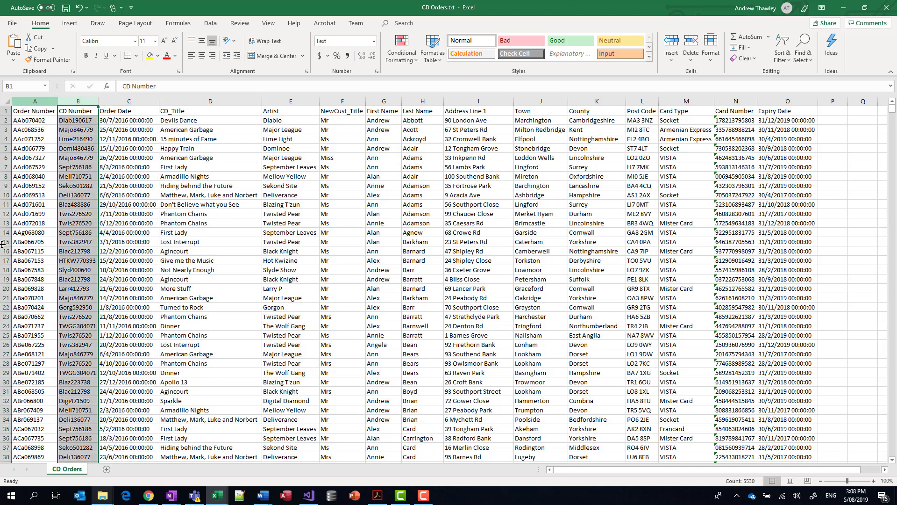
drag(3, 246, 2, 267)
key(ctrl+z)
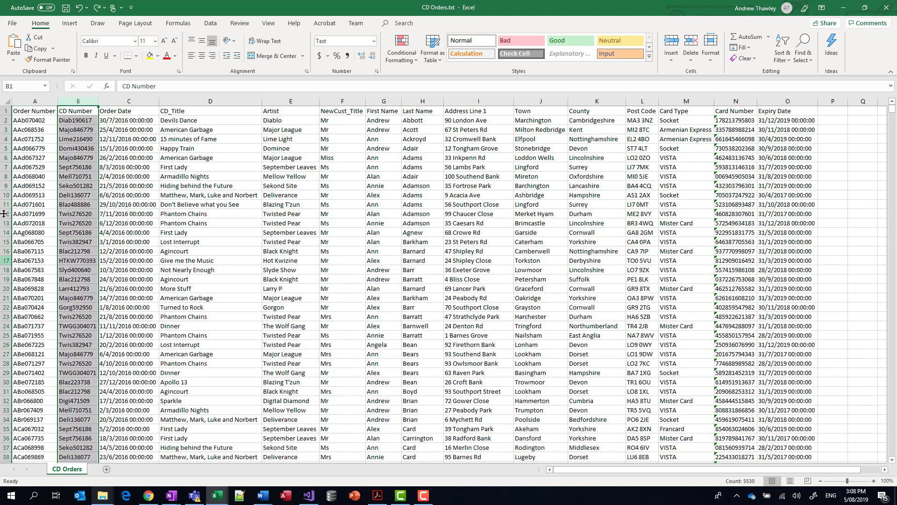
click(5, 148)
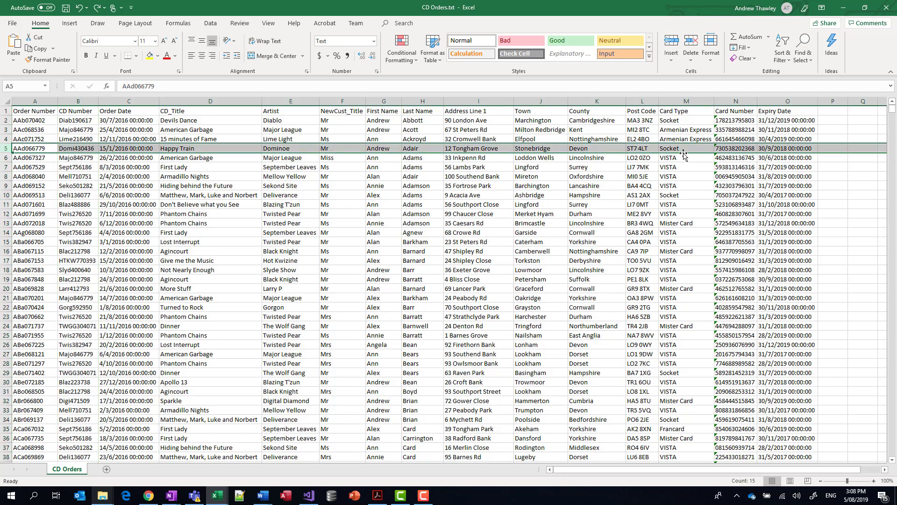
mouse_move(377, 495)
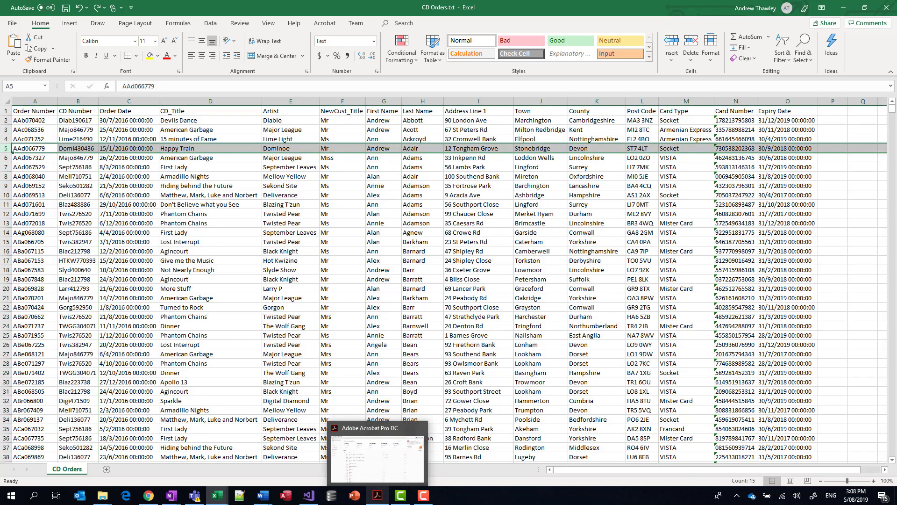
click(171, 230)
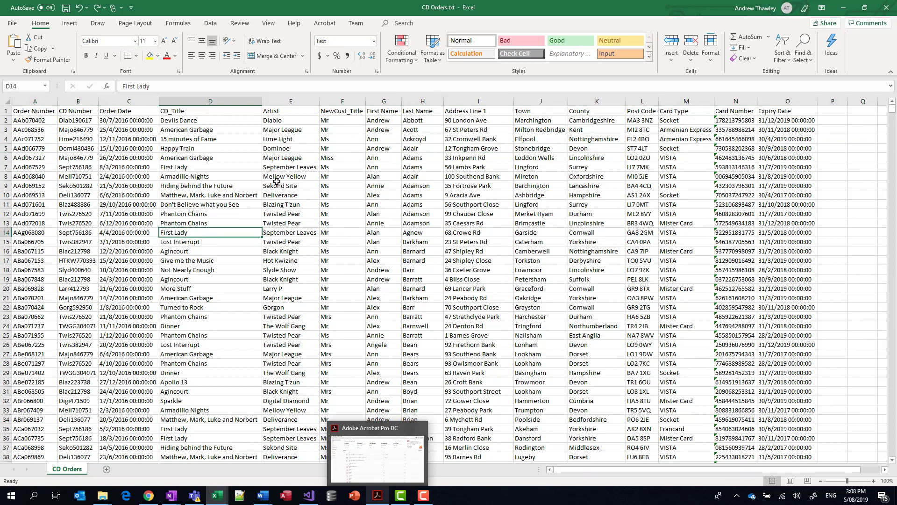
Review the field names across the header row from Artist to Expiry Date and back to Order Number
click(276, 112)
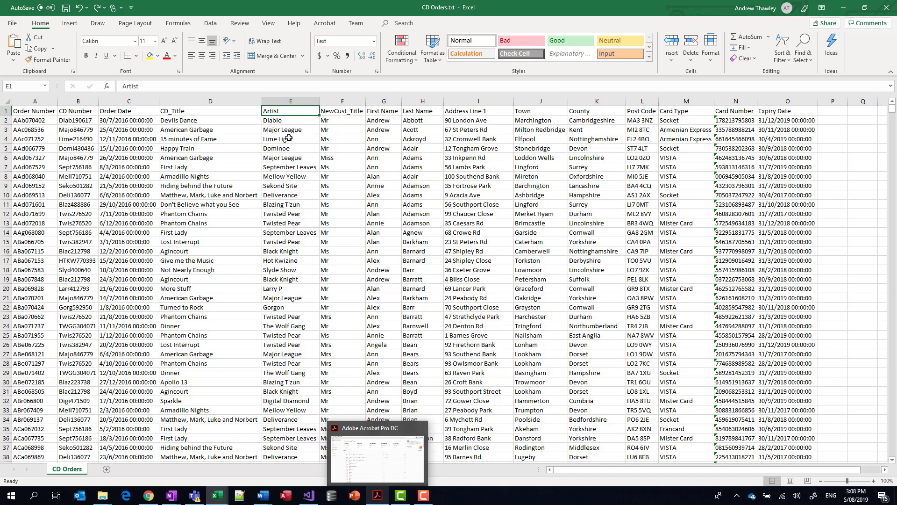
click(338, 110)
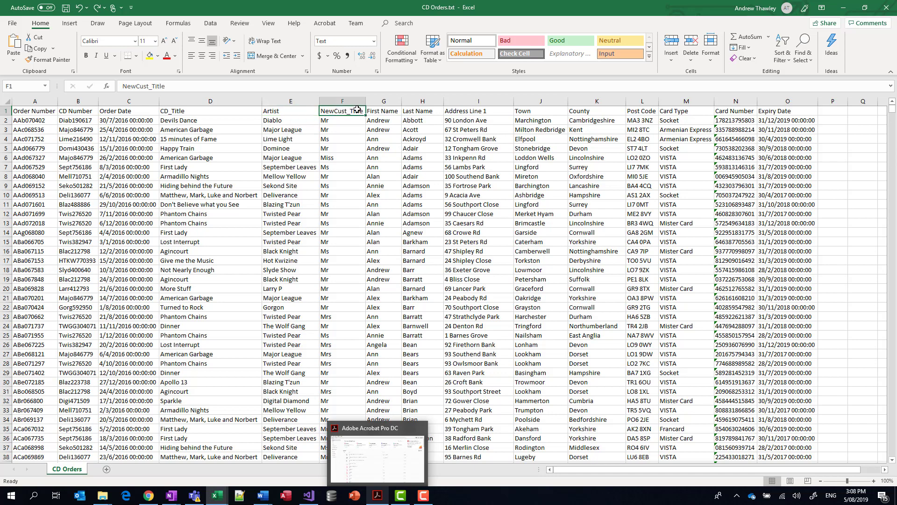
key(Right)
key(Right)
key(Right)
key(Right)
key(Right)
key(Right)
key(Right)
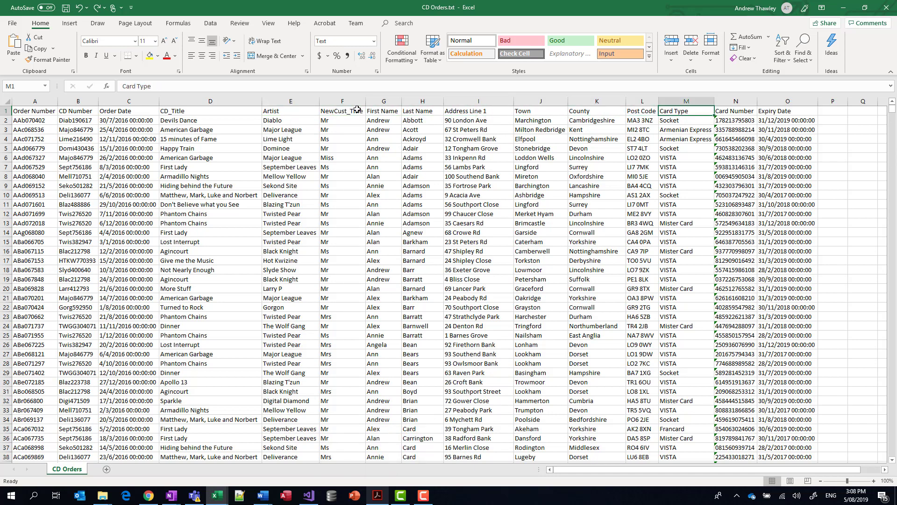
key(Right)
key(Right)
key(Left)
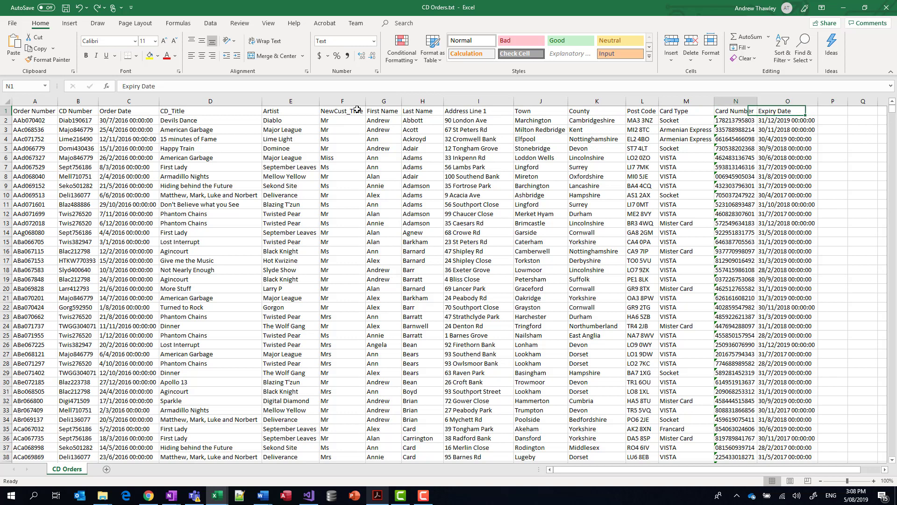
key(Left)
key(Left)
key(Left)
key(Left)
key(Left)
key(Left)
key(Left)
key(Left)
key(Left)
key(Left)
key(Left)
key(Left)
key(Left)
key(Right)
key(Right)
key(Right)
key(Right)
key(Right)
key(Right)
key(Right)
key(Right)
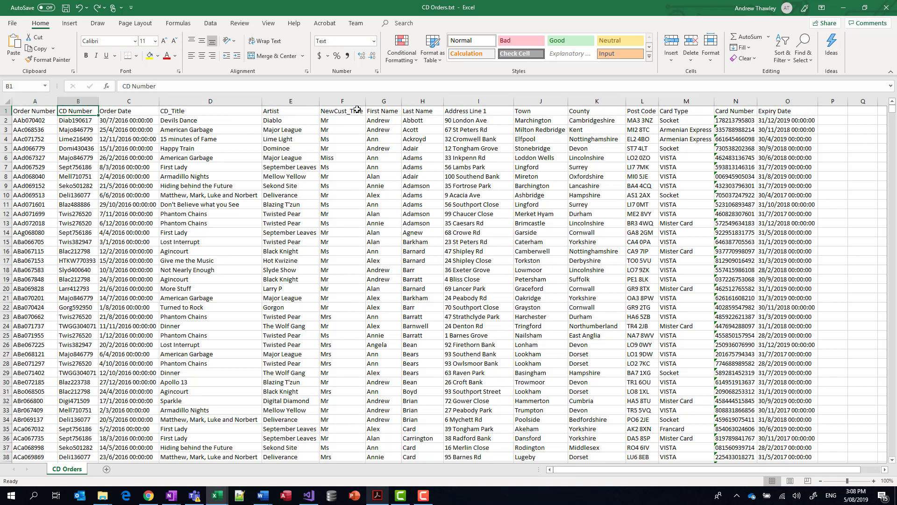
key(Right)
key(Right)
key(Right)
key(Right)
key(Right)
key(Right)
key(Right)
key(Left)
key(Left)
key(Left)
key(Left)
key(Left)
key(Left)
key(Left)
key(Left)
key(Left)
key(Left)
key(Left)
key(Left)
key(Left)
key(Left)
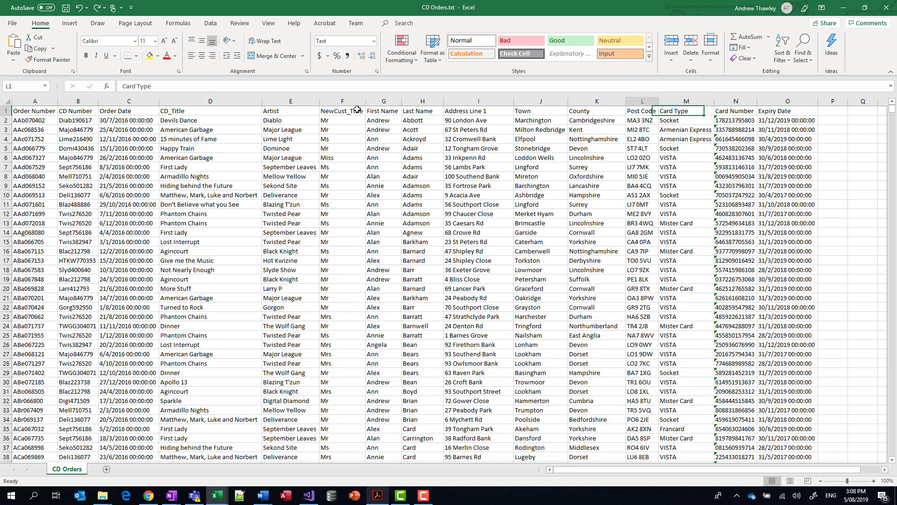
key(Left)
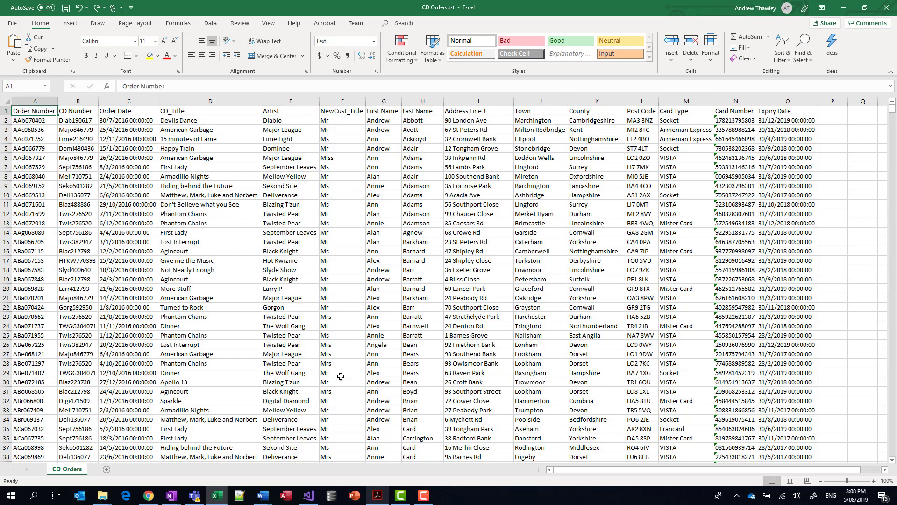